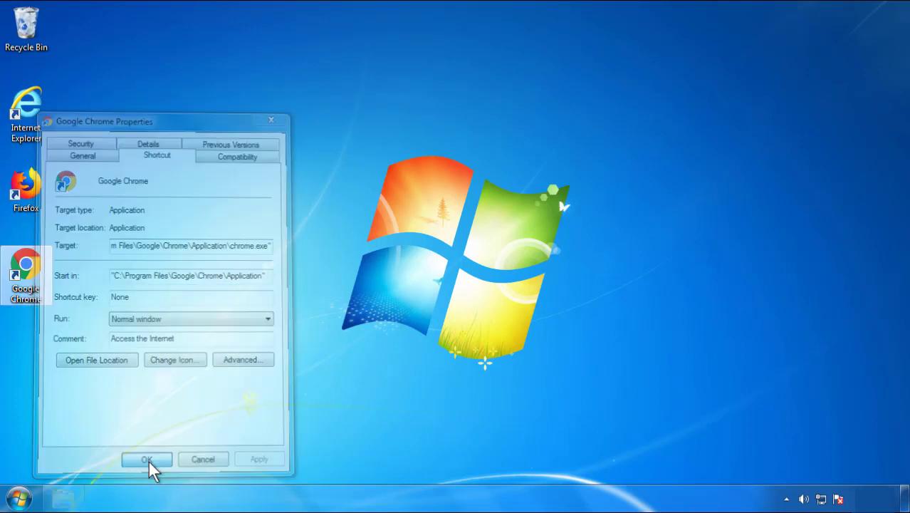
- Close the Google Chrome shortcut's Properties dialog and bring up the Start menu
{"action": "left_click", "coordinate": [19, 499]}
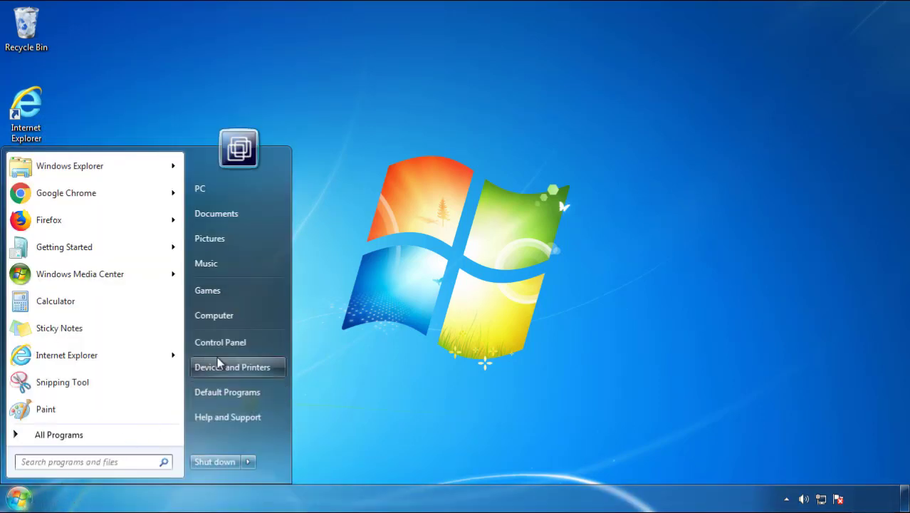
- Open Control Panel's uninstall list and sort programs by install date, newest first
{"action": "left_click", "coordinate": [228, 341]}
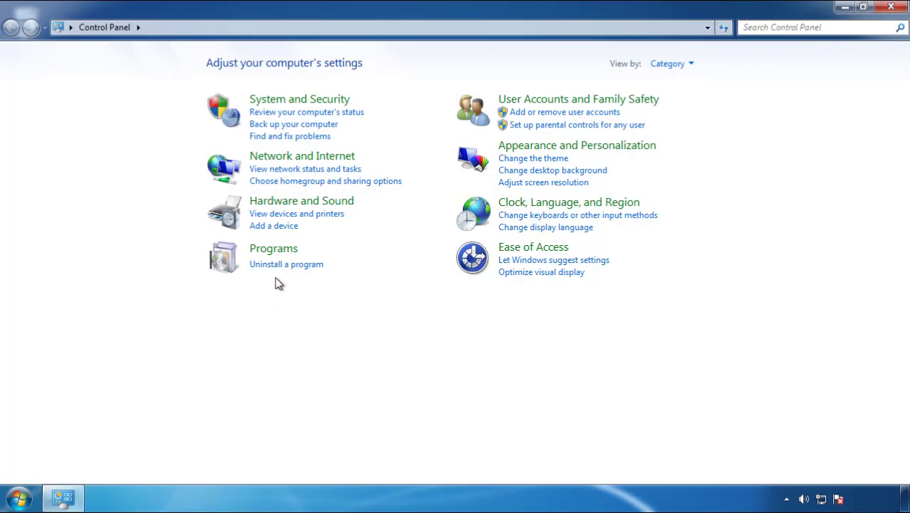
{"action": "left_click", "coordinate": [283, 265]}
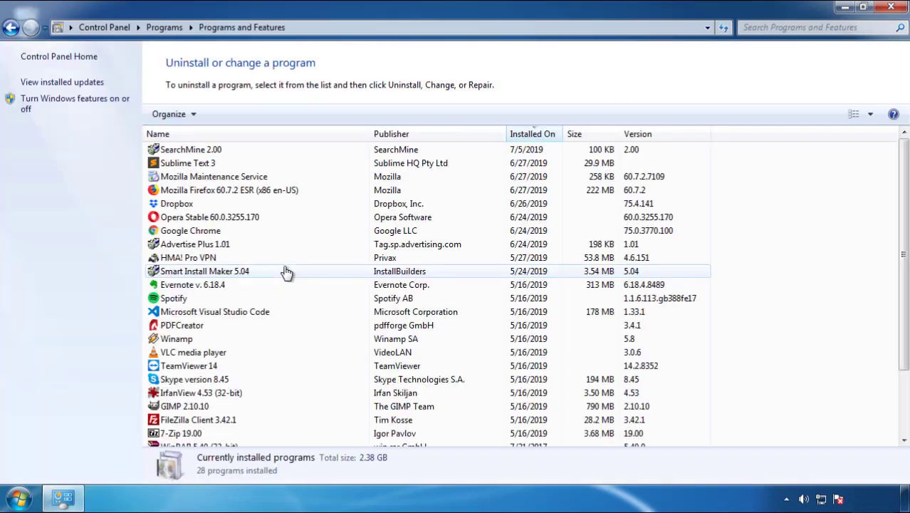
{"action": "left_click", "coordinate": [533, 136]}
{"action": "left_click", "coordinate": [531, 137]}
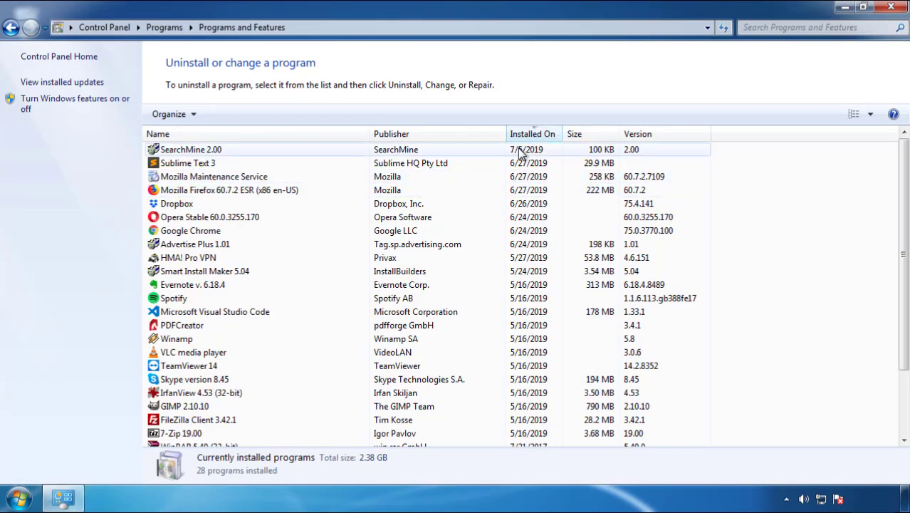
- Uninstall SearchMine 2.00 and finish its uninstall wizard
{"action": "left_click", "coordinate": [191, 151]}
{"action": "left_click", "coordinate": [226, 115]}
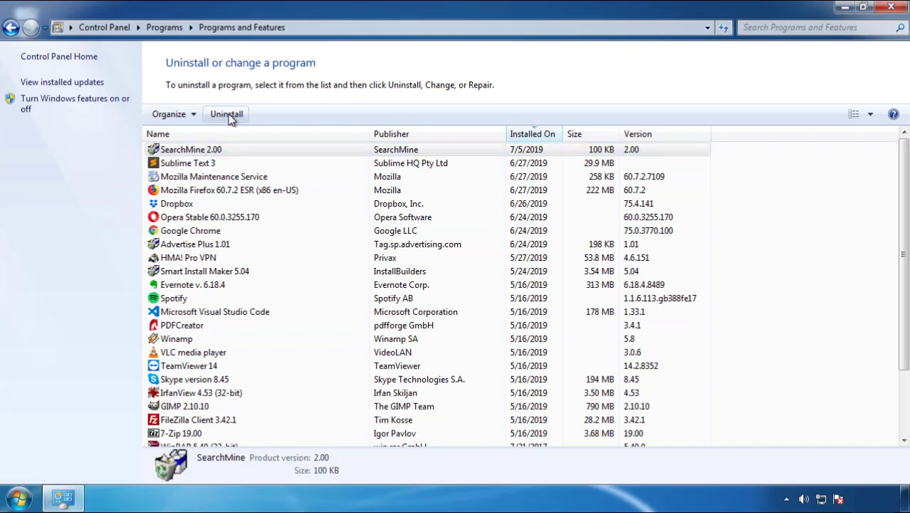
{"action": "left_click", "coordinate": [529, 376]}
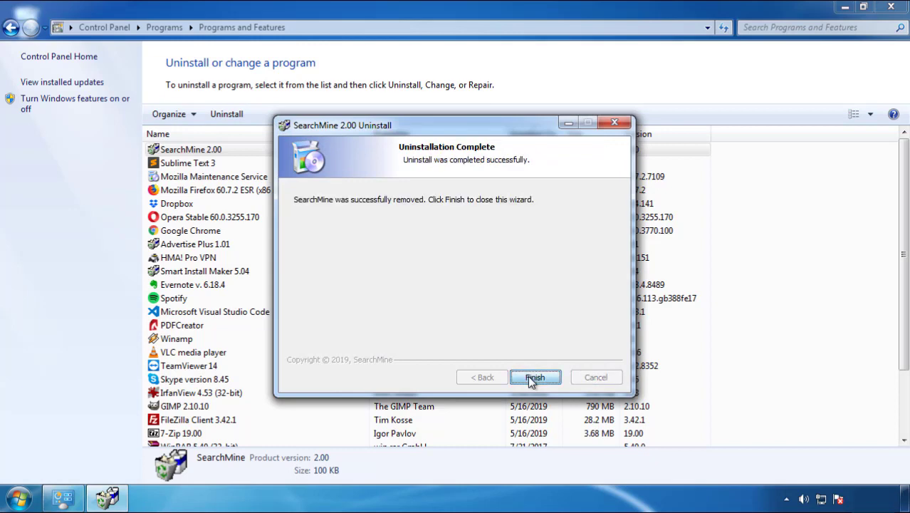
{"action": "left_click", "coordinate": [528, 376]}
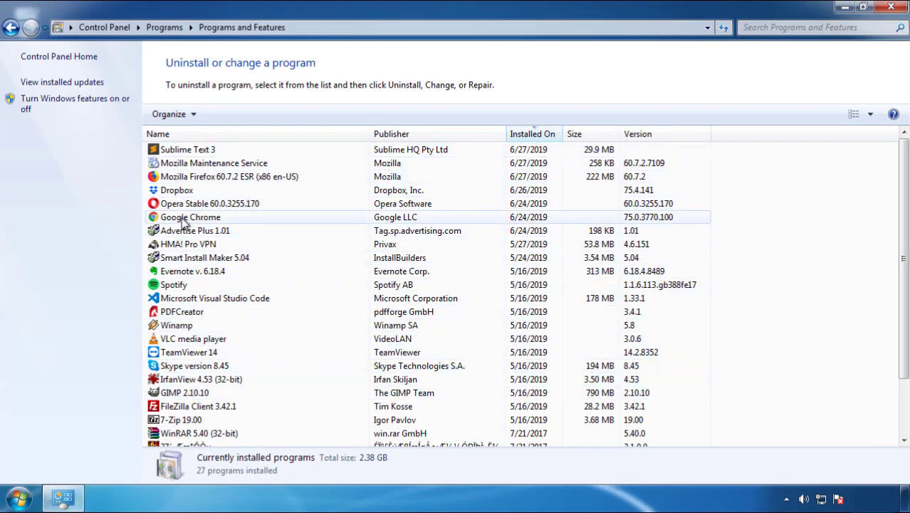
- Close Programs and Features, restart Windows, and highlight Safe Mode in Advanced Boot Options
{"action": "left_click", "coordinate": [892, 9]}
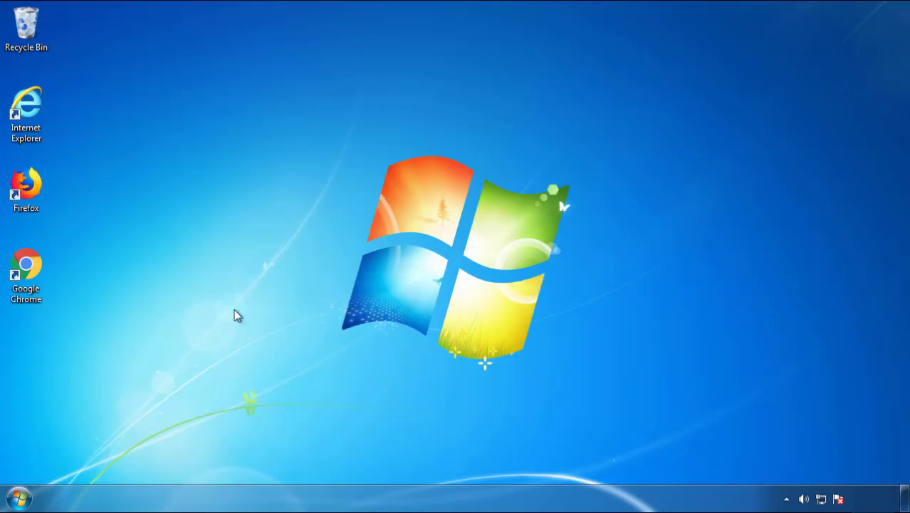
{"action": "left_click", "coordinate": [2, 497]}
{"action": "left_click", "coordinate": [244, 463]}
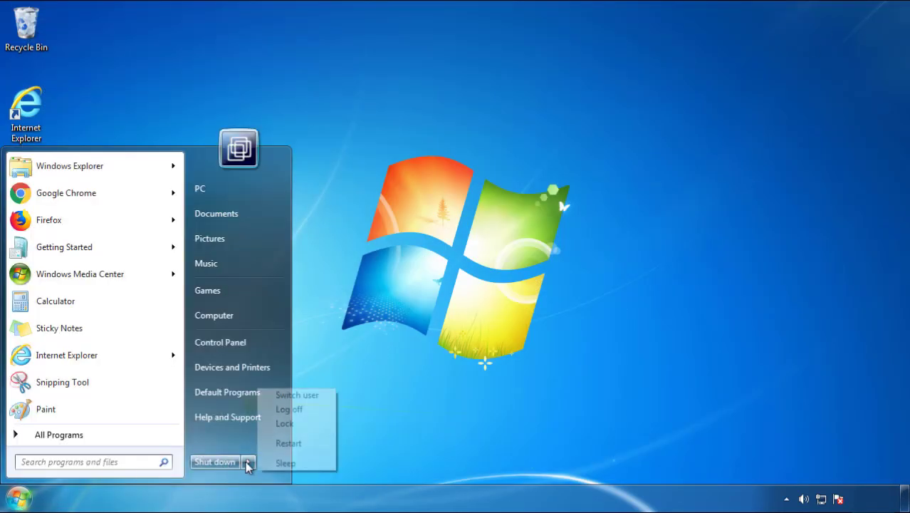
{"action": "left_click", "coordinate": [476, 389]}
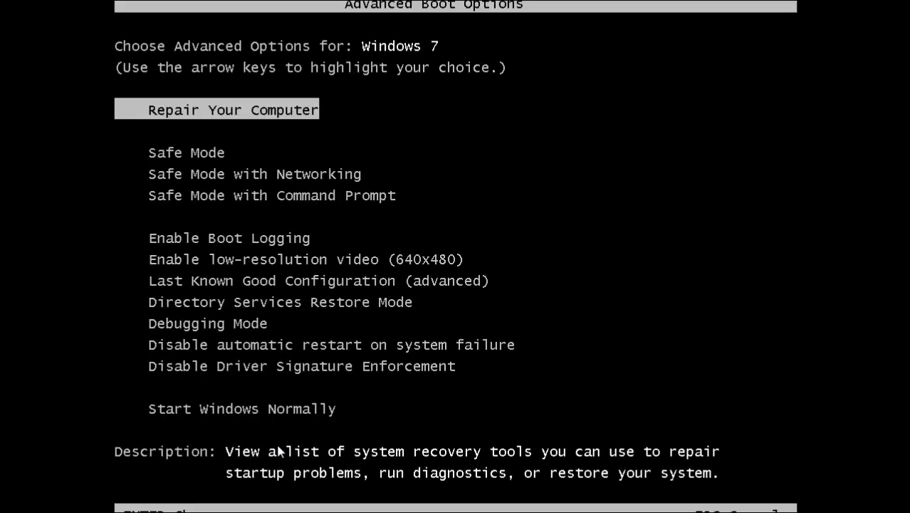
{"action": "key", "text": "Down"}
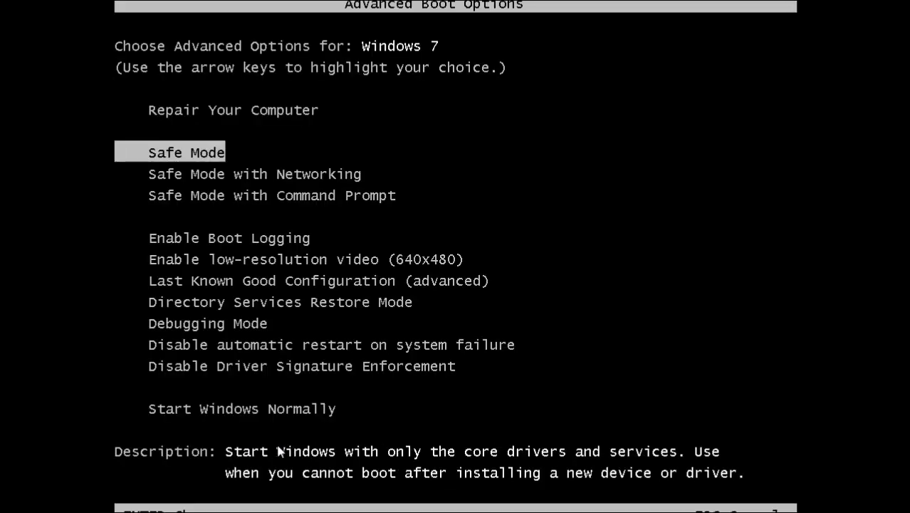
- Boot into Safe Mode and launch Firefox, declining the default-browser prompt
{"action": "key", "text": "Return"}
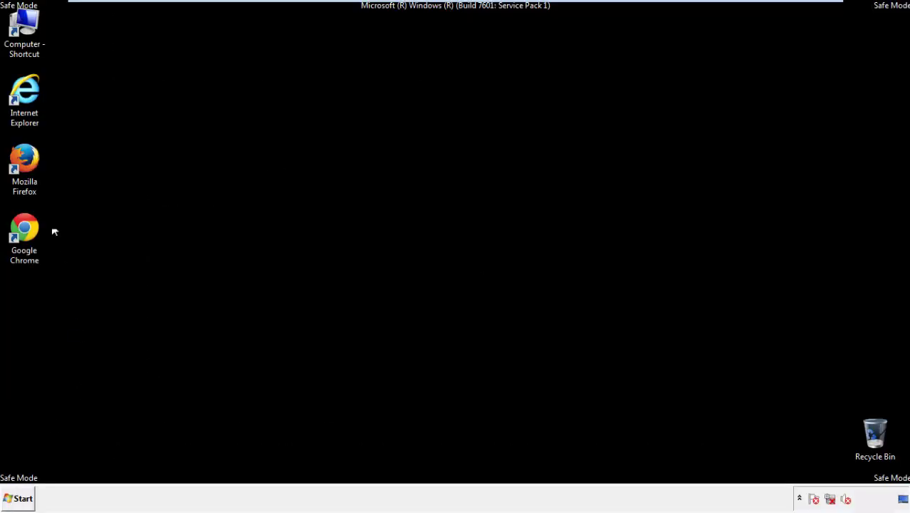
{"action": "double_click", "coordinate": [32, 165]}
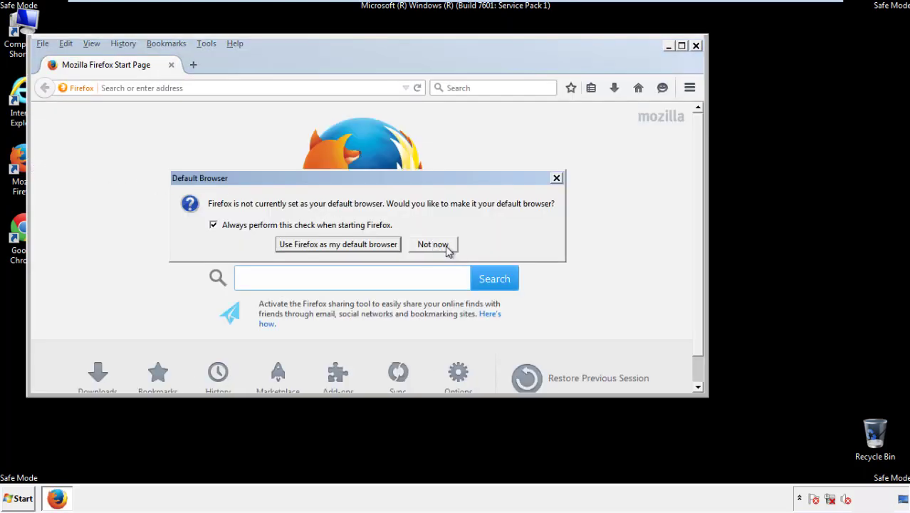
{"action": "left_click", "coordinate": [435, 245]}
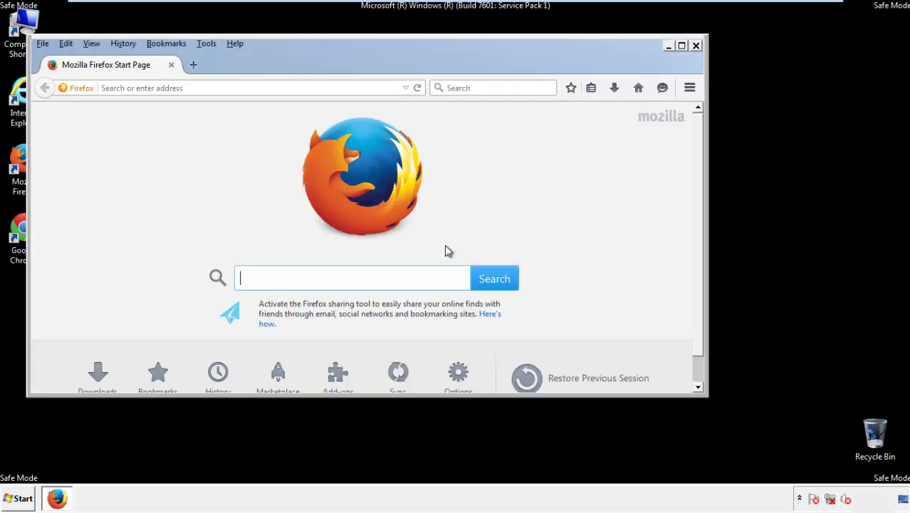
- Toggle Firefox's menu bar off and back on
{"action": "right_click", "coordinate": [280, 63]}
{"action": "left_click", "coordinate": [308, 107]}
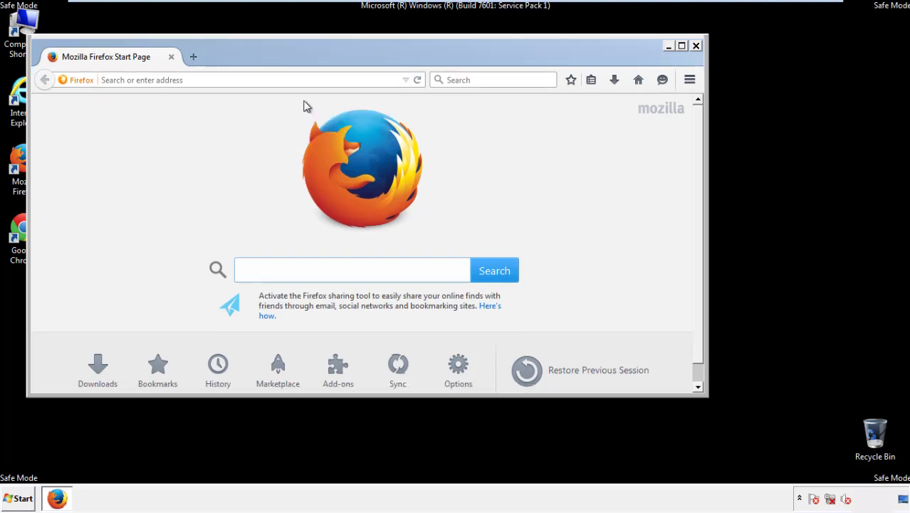
{"action": "right_click", "coordinate": [289, 62]}
{"action": "left_click", "coordinate": [294, 106]}
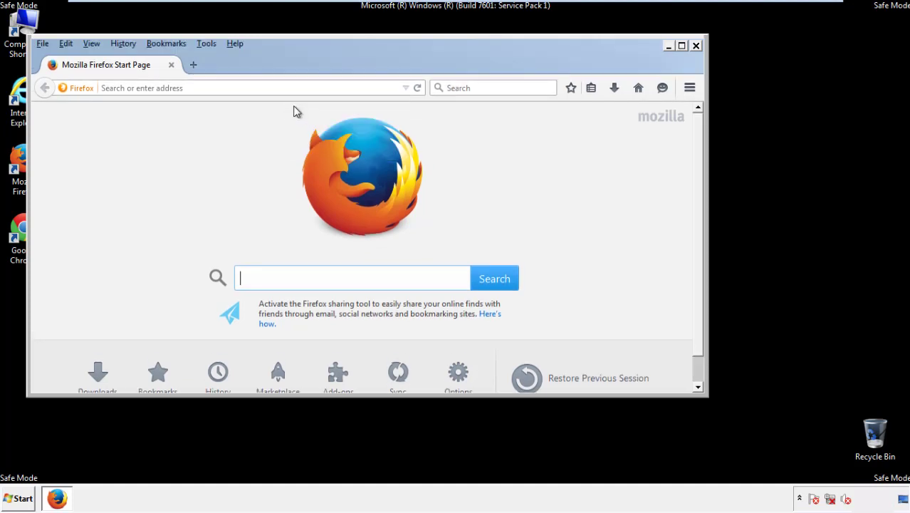
{"action": "left_click", "coordinate": [124, 44]}
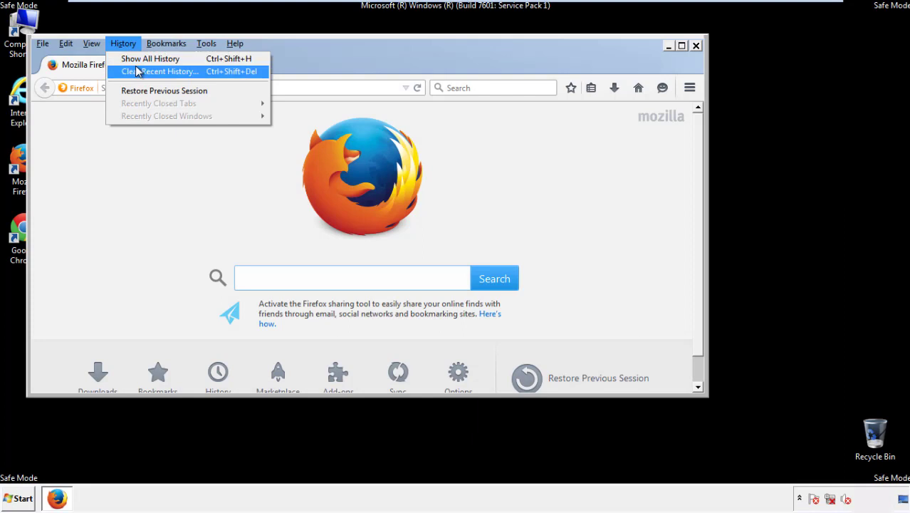
- Clear all Firefox history for the Everything range, including offline website data and site preferences
{"action": "left_click", "coordinate": [137, 71]}
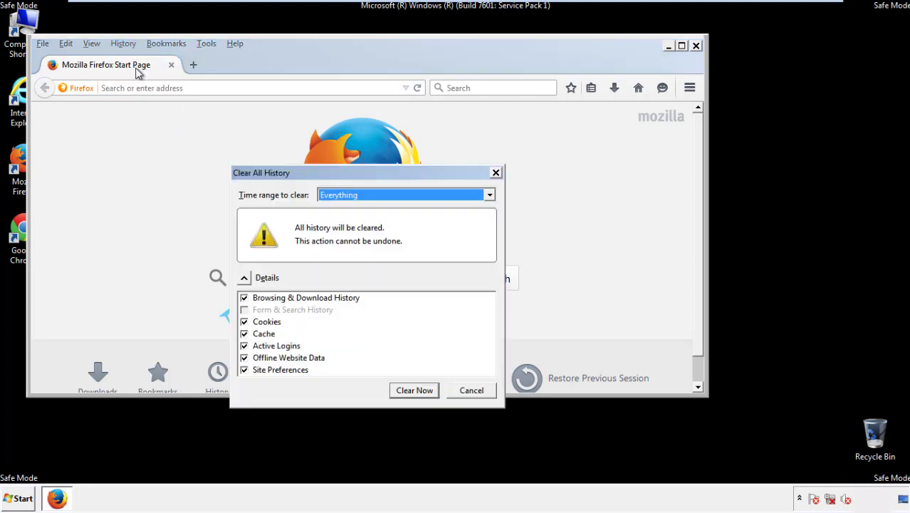
{"action": "left_click", "coordinate": [335, 195]}
{"action": "left_click", "coordinate": [341, 267]}
{"action": "left_click", "coordinate": [245, 358]}
{"action": "left_click", "coordinate": [244, 358]}
{"action": "left_click", "coordinate": [245, 370]}
{"action": "left_click", "coordinate": [244, 371]}
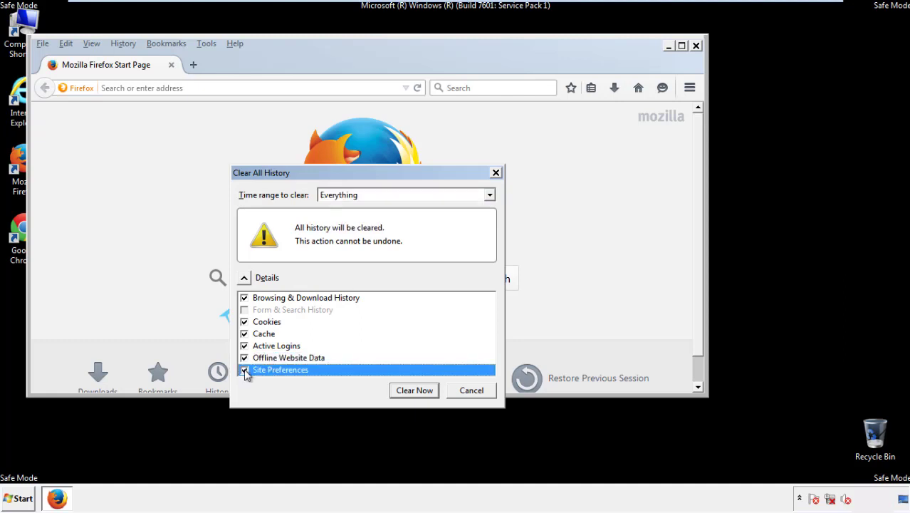
{"action": "left_click", "coordinate": [414, 392]}
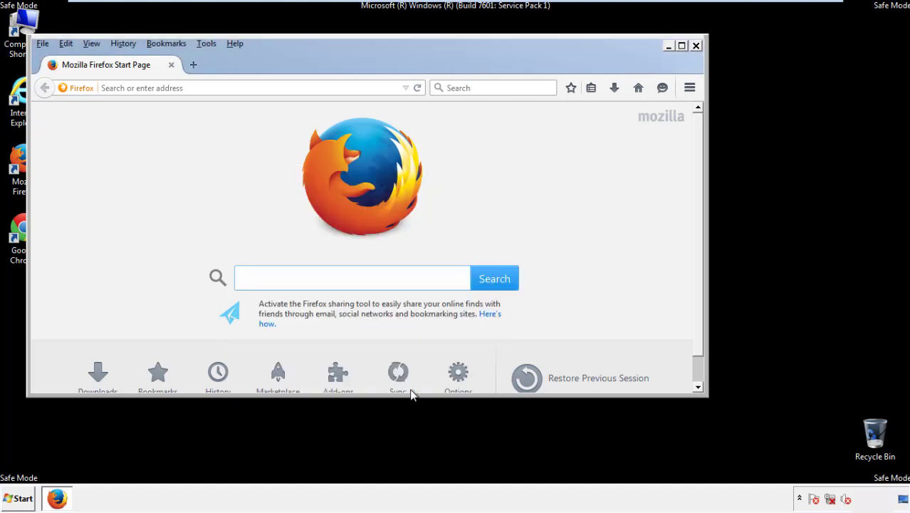
- Refresh Firefox from the Troubleshooting Information page and finish the import
{"action": "left_click", "coordinate": [235, 43]}
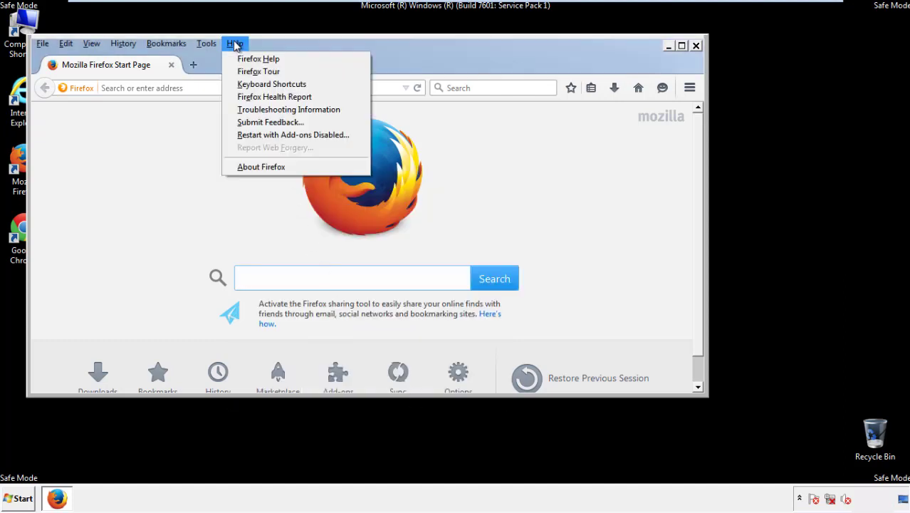
{"action": "left_click", "coordinate": [264, 109]}
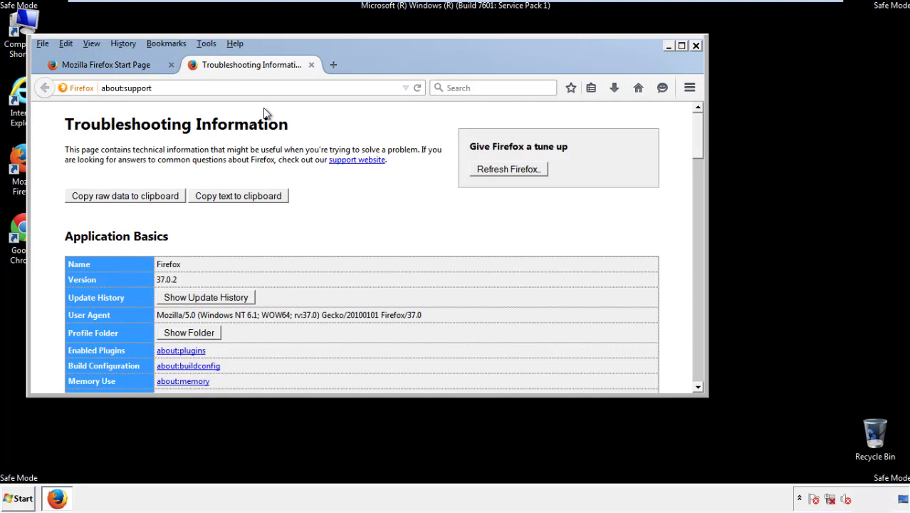
{"action": "left_click", "coordinate": [527, 171]}
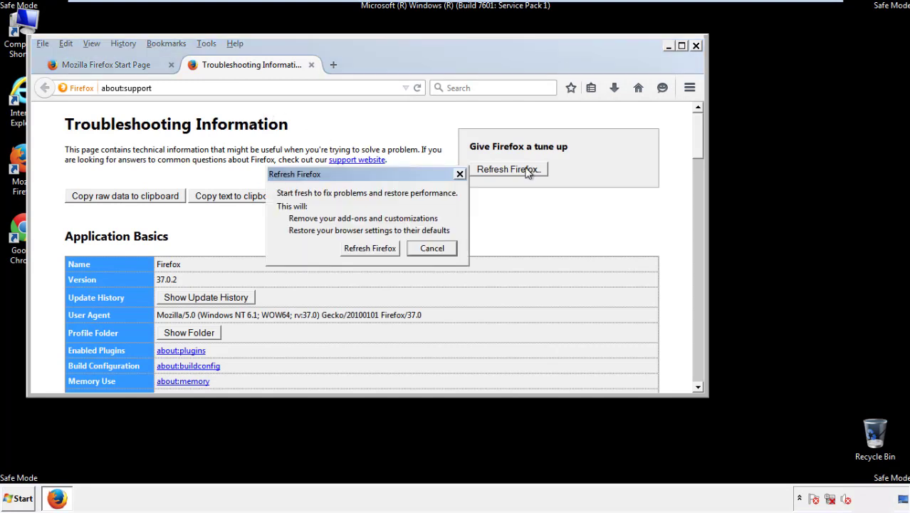
{"action": "left_click", "coordinate": [370, 248]}
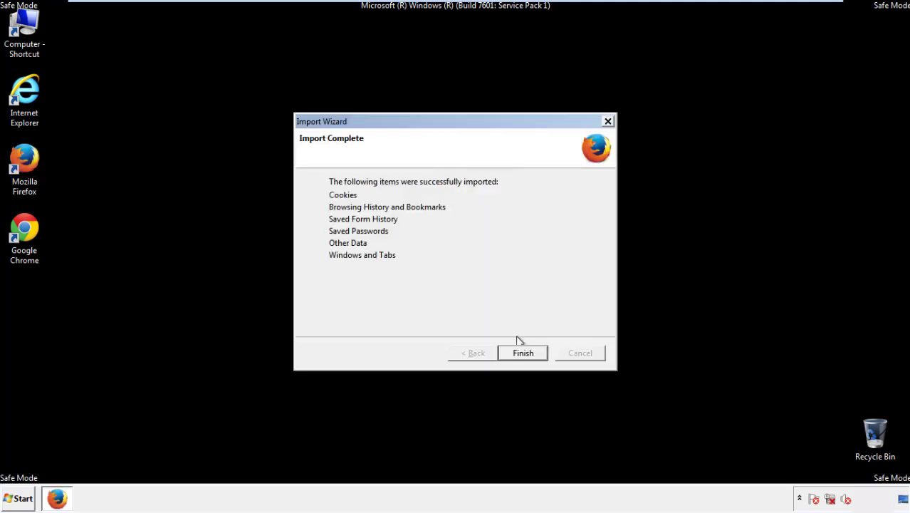
{"action": "left_click", "coordinate": [523, 354]}
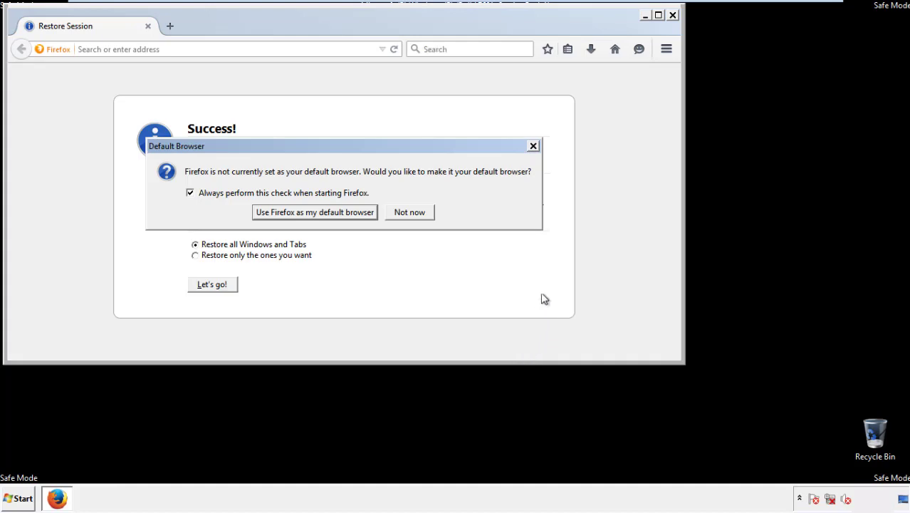
- Decline the default-browser prompt, close Firefox, and launch Google Chrome
{"action": "left_click", "coordinate": [411, 213]}
{"action": "left_click", "coordinate": [673, 15]}
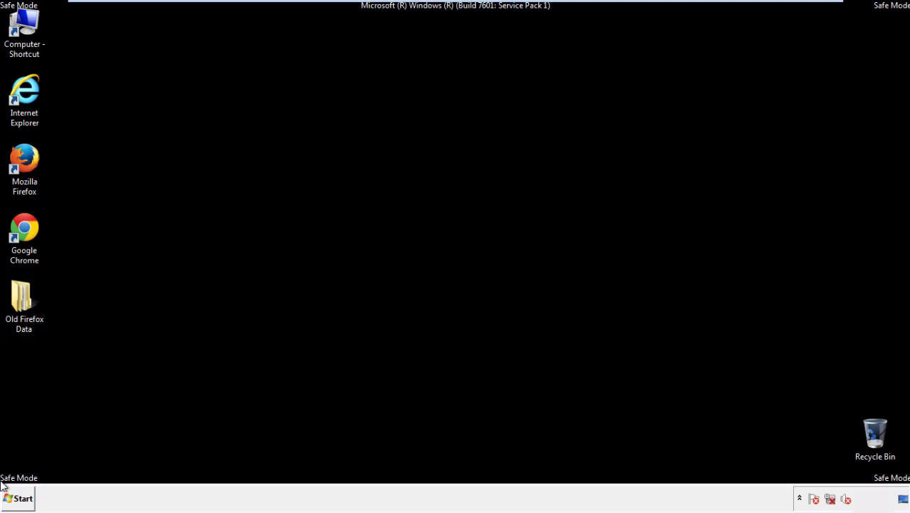
{"action": "left_click", "coordinate": [22, 228]}
{"action": "double_click", "coordinate": [21, 228]}
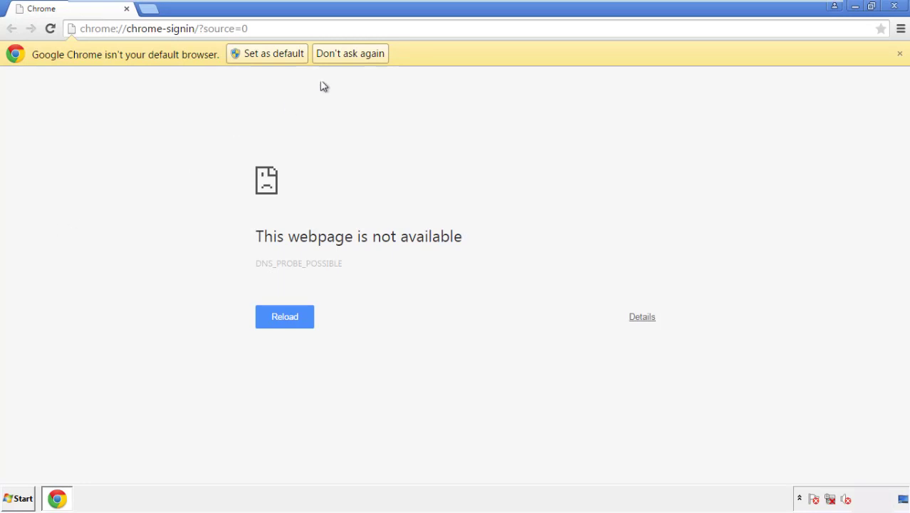
- Dismiss Chrome's default-browser bar and go to the History page in Settings
{"action": "left_click", "coordinate": [350, 53]}
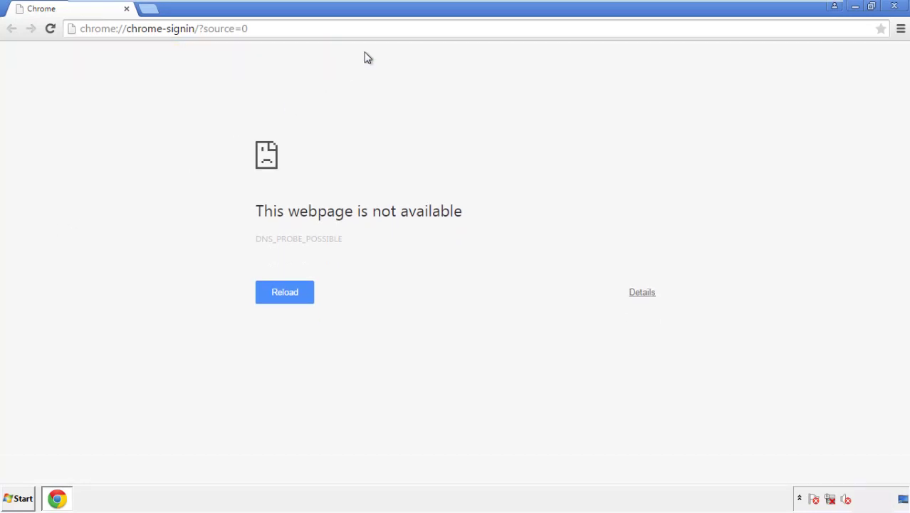
{"action": "left_click", "coordinate": [901, 30]}
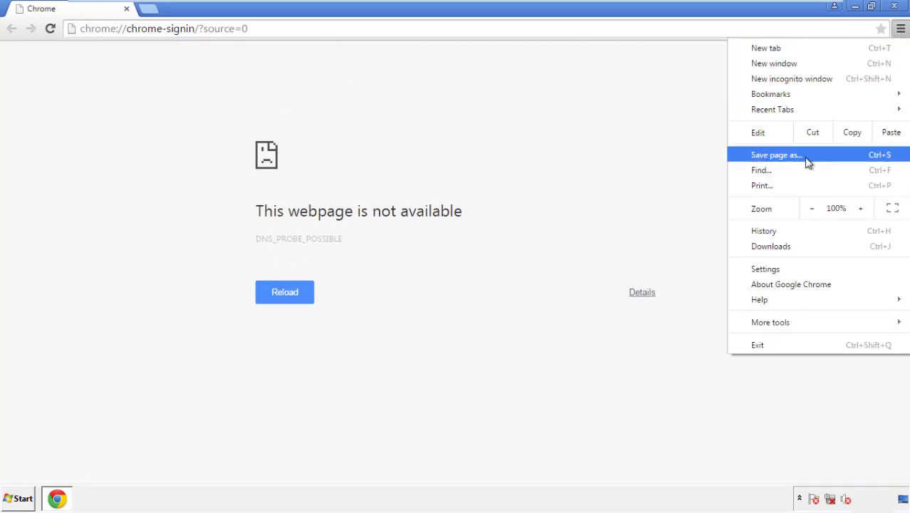
{"action": "left_click", "coordinate": [770, 269]}
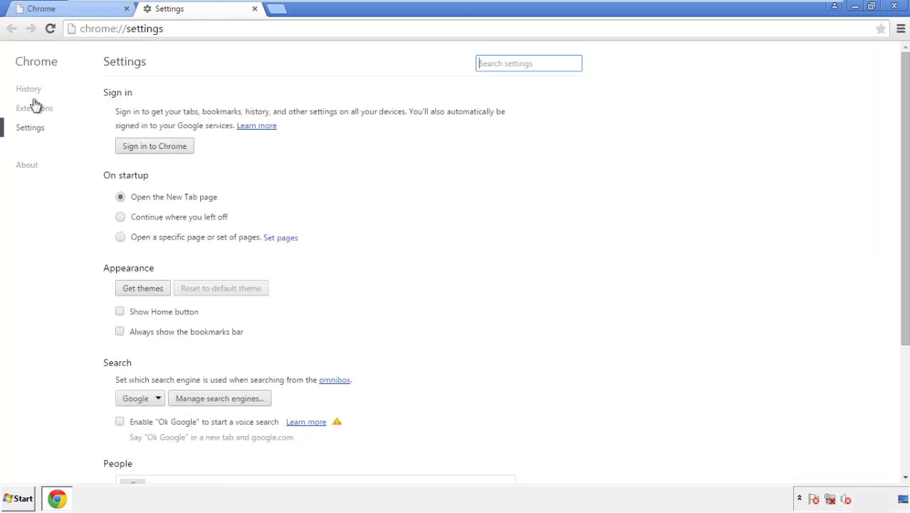
{"action": "left_click", "coordinate": [33, 91]}
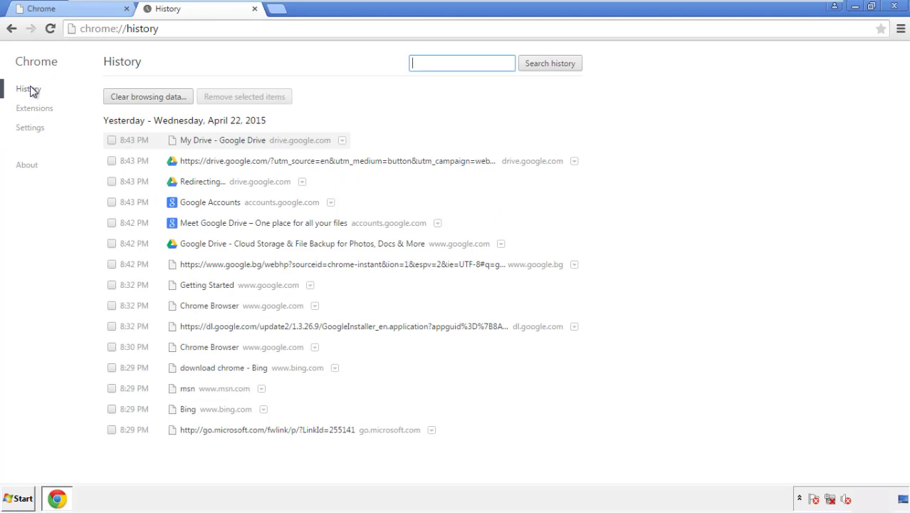
- Clear Chrome browsing data from 'the beginning of time', including autofill form data
{"action": "left_click", "coordinate": [136, 99]}
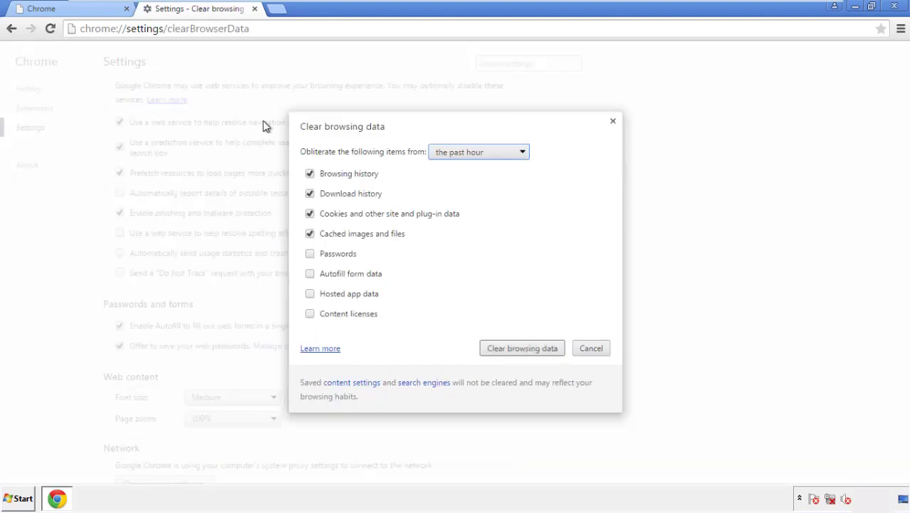
{"action": "left_click", "coordinate": [458, 154]}
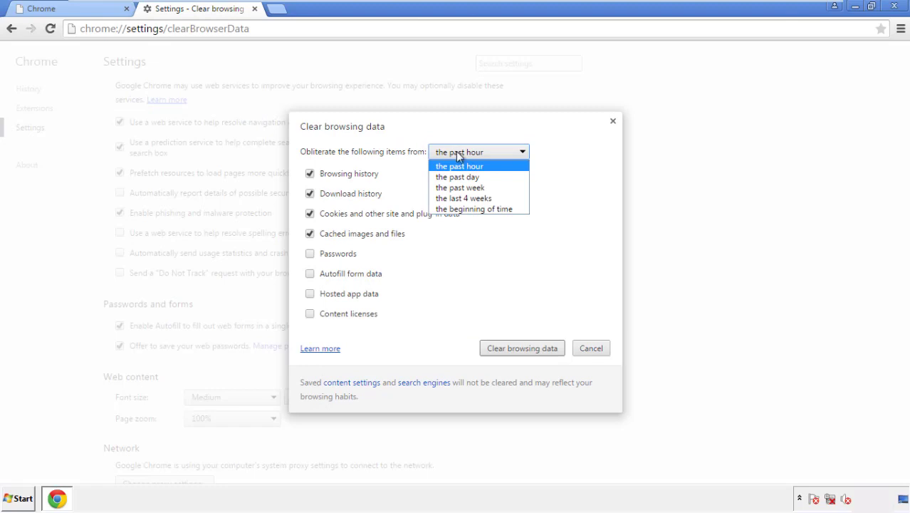
{"action": "left_click", "coordinate": [456, 210]}
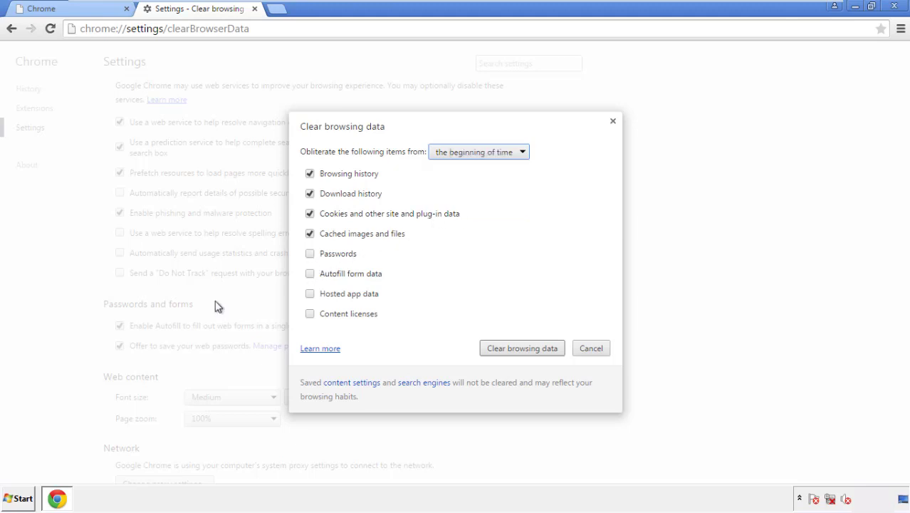
{"action": "left_click", "coordinate": [312, 276]}
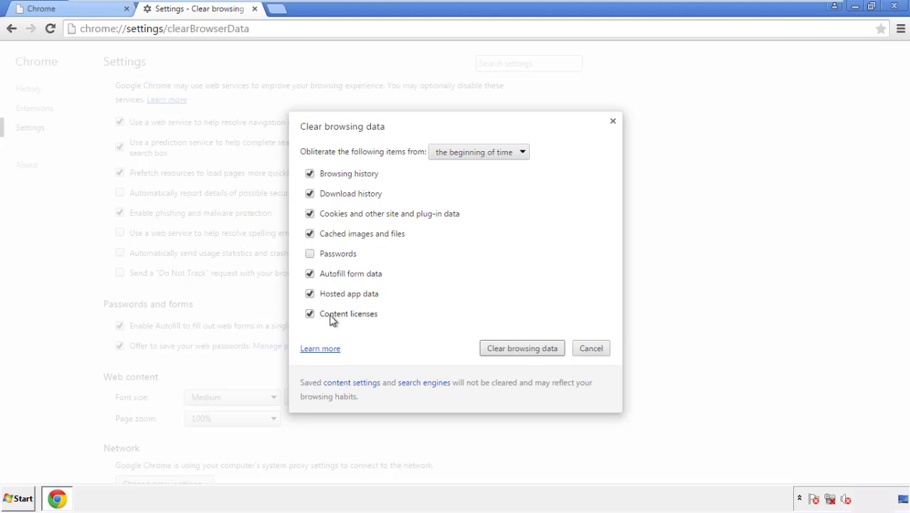
{"action": "left_click", "coordinate": [510, 351]}
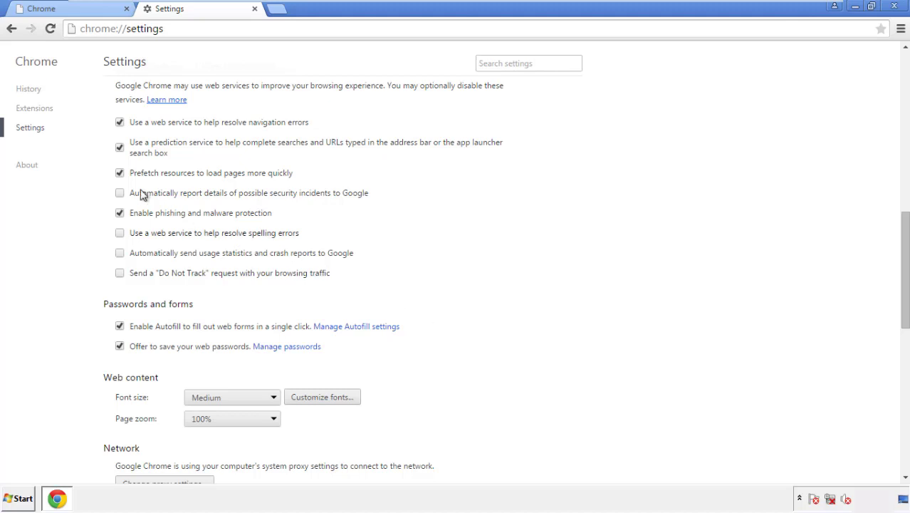
- Reset Google Chrome's settings to their defaults and close Chrome
{"action": "left_click_drag", "start_coordinate": [905, 226], "coordinate": [901, 382]}
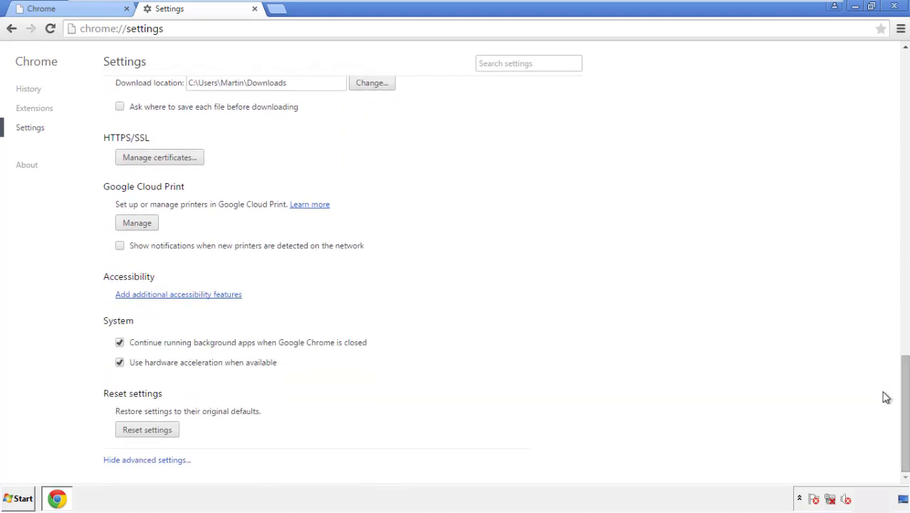
{"action": "left_click", "coordinate": [146, 430]}
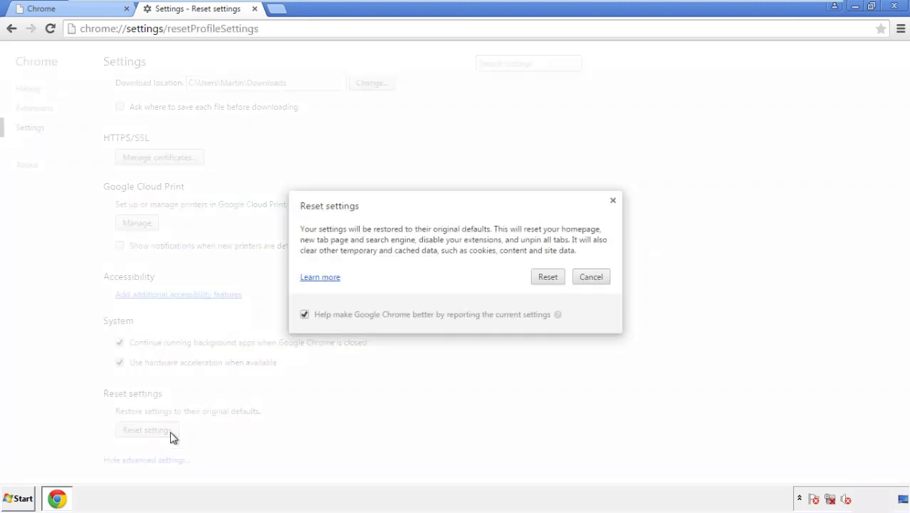
{"action": "left_click", "coordinate": [548, 277]}
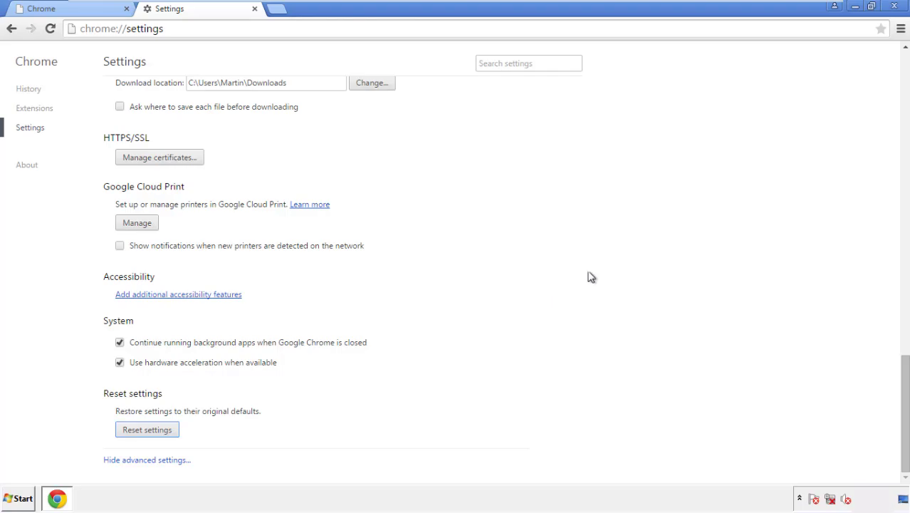
{"action": "left_click", "coordinate": [895, 6]}
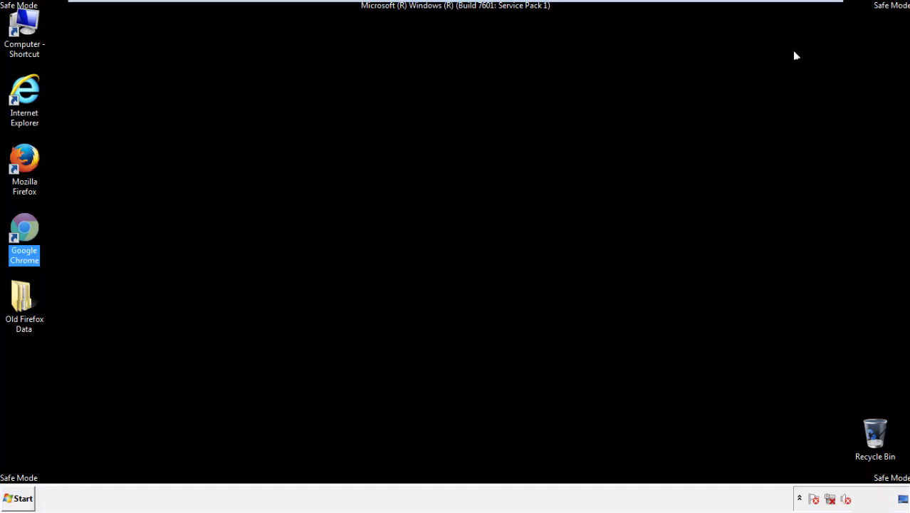
- Remove the Search Mine extension in Firefox's Add-ons Manager, then close Firefox
{"action": "left_click", "coordinate": [492, 230]}
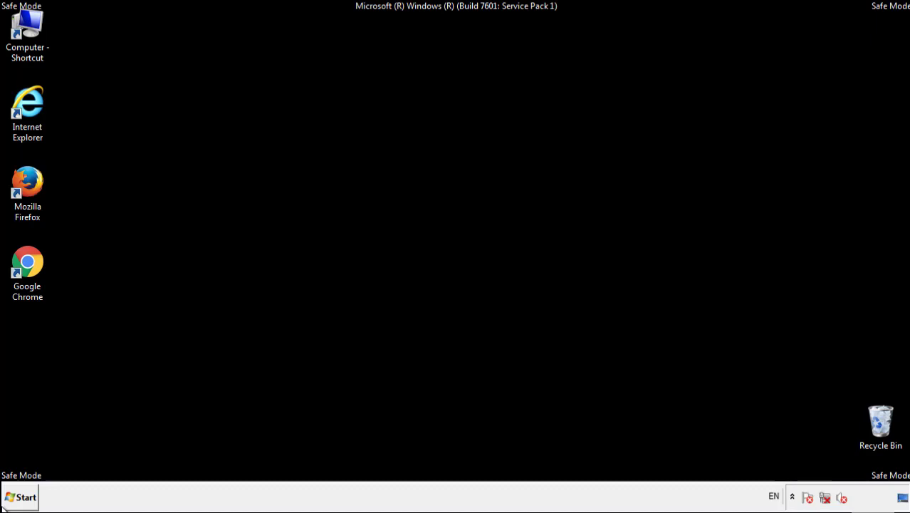
{"action": "double_click", "coordinate": [35, 177]}
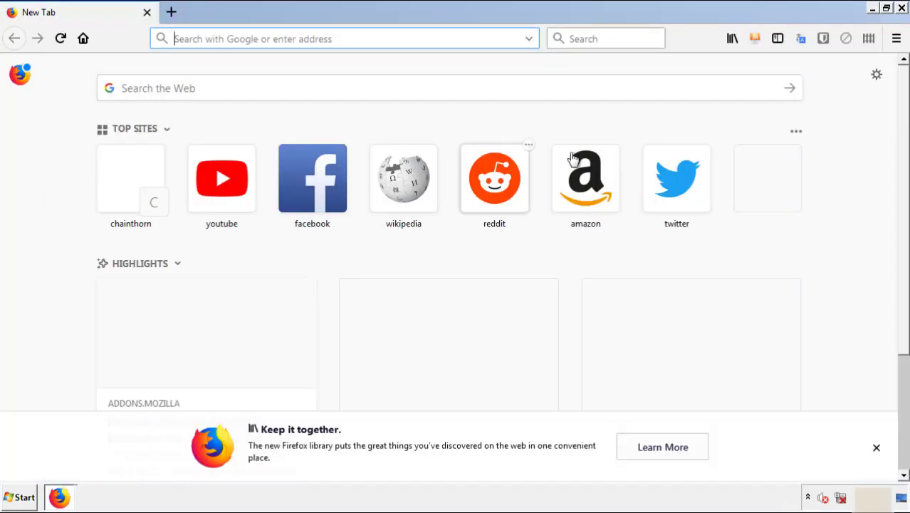
{"action": "left_click", "coordinate": [896, 39]}
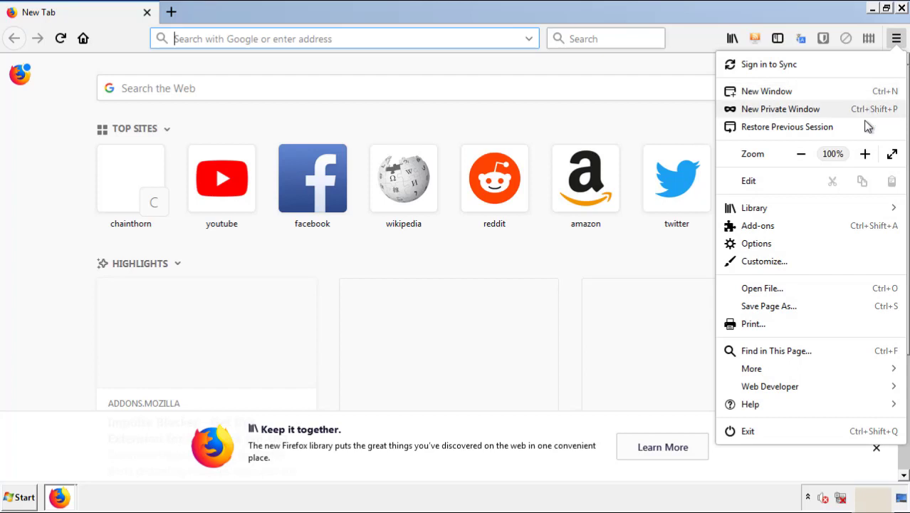
{"action": "left_click", "coordinate": [842, 235]}
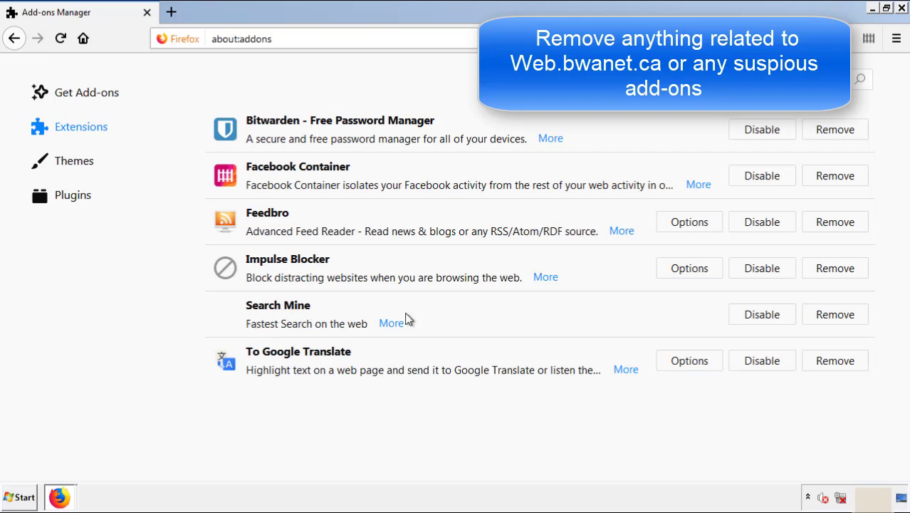
{"action": "left_click", "coordinate": [832, 319]}
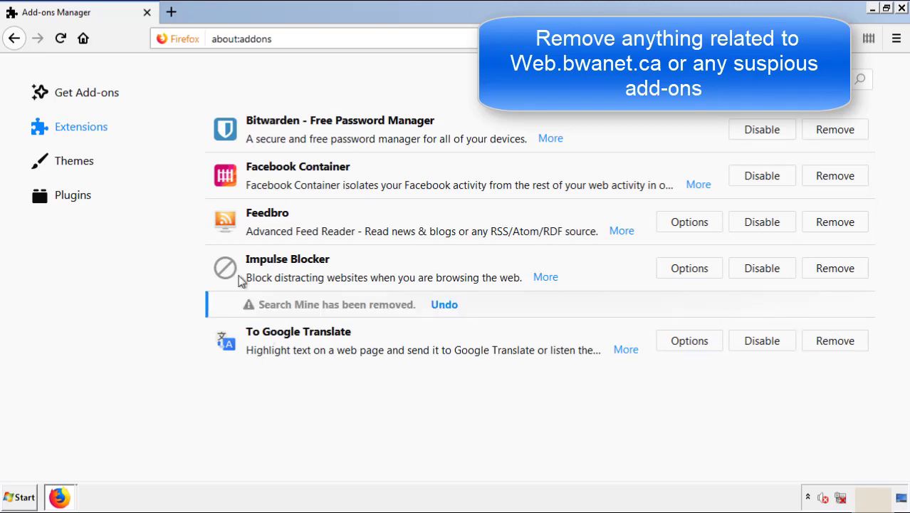
{"action": "left_click", "coordinate": [903, 8]}
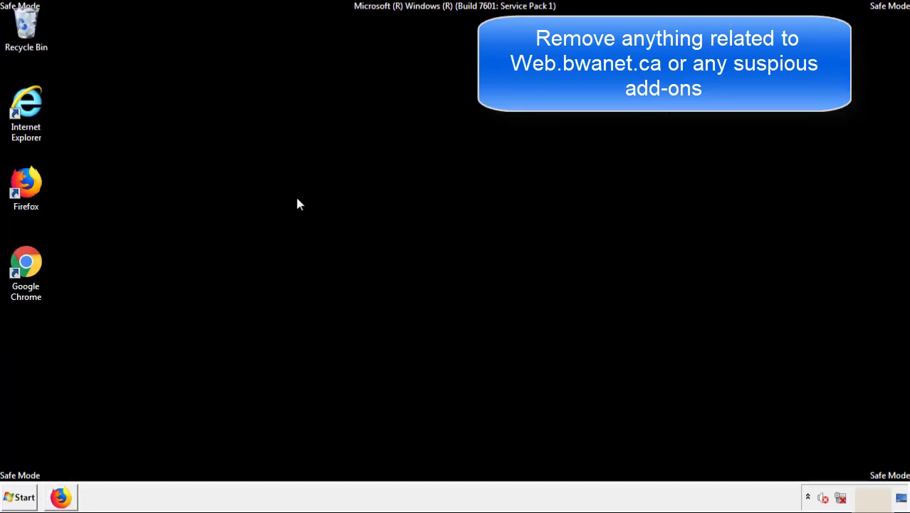
- Launch Chrome and open its Extensions page via More tools
{"action": "double_click", "coordinate": [25, 278]}
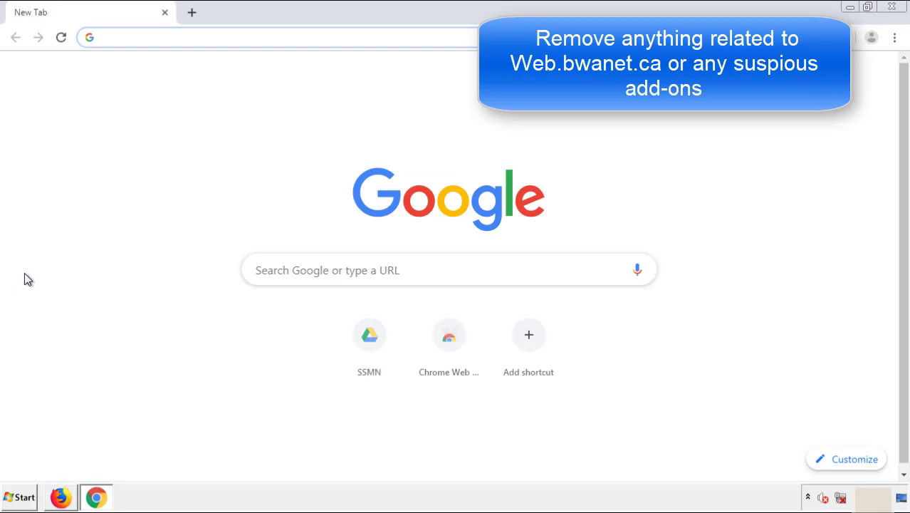
{"action": "left_click", "coordinate": [895, 38]}
{"action": "mouse_move", "coordinate": [817, 250]}
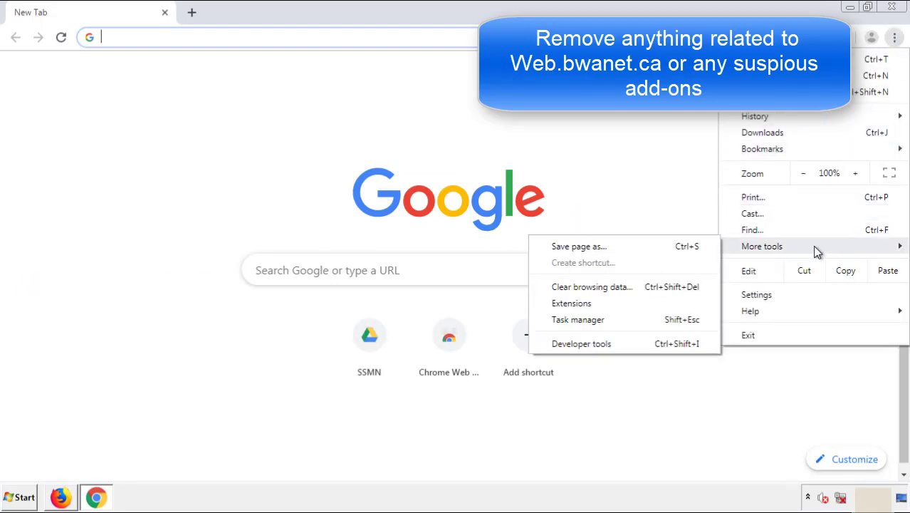
{"action": "left_click", "coordinate": [578, 303]}
{"action": "scroll", "coordinate": [258, 237], "scroll_direction": "down", "scroll_amount": 6}
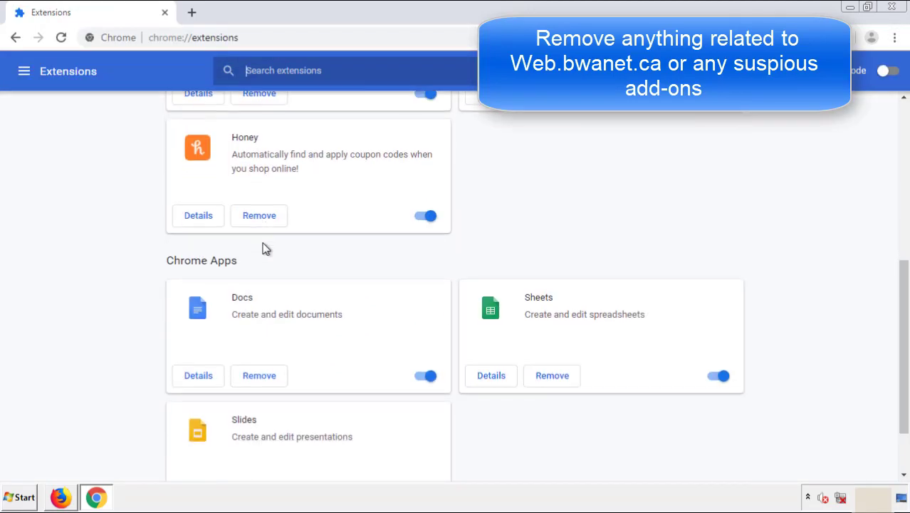
{"action": "scroll", "coordinate": [345, 260], "scroll_direction": "up", "scroll_amount": 6}
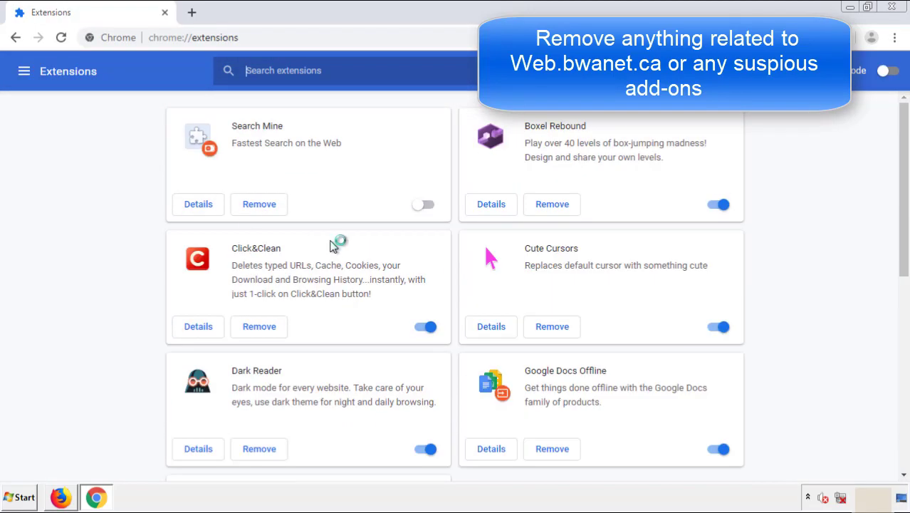
- Remove the Search Mine extension, close Chrome, and bring up the Start menu
{"action": "left_click", "coordinate": [257, 208]}
{"action": "left_click", "coordinate": [510, 120]}
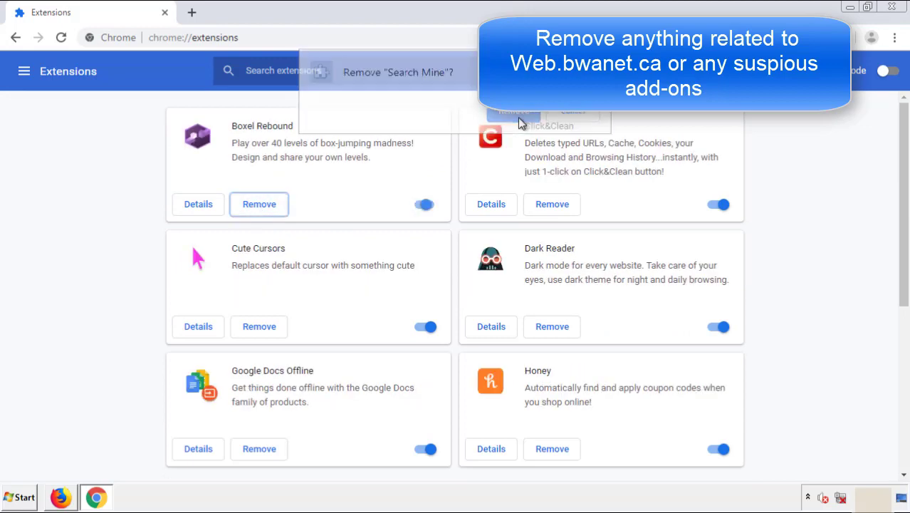
{"action": "left_click", "coordinate": [900, 12]}
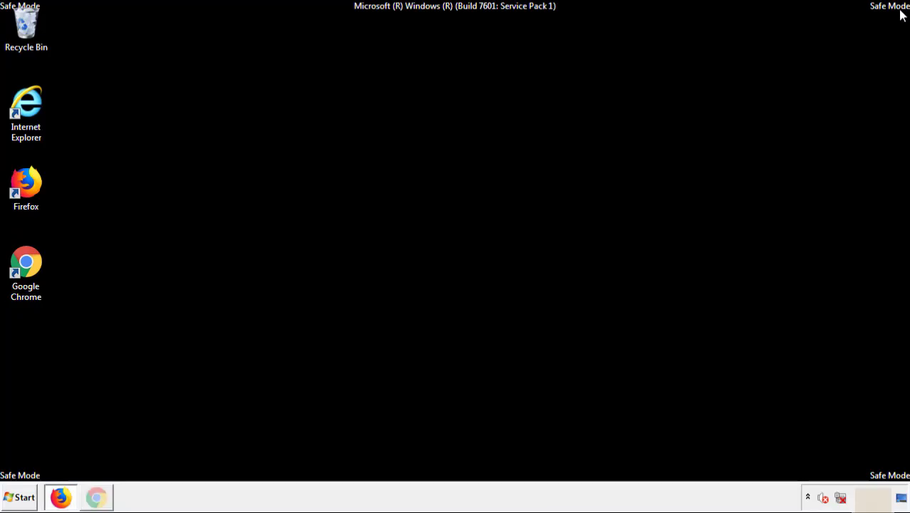
{"action": "left_click", "coordinate": [24, 498]}
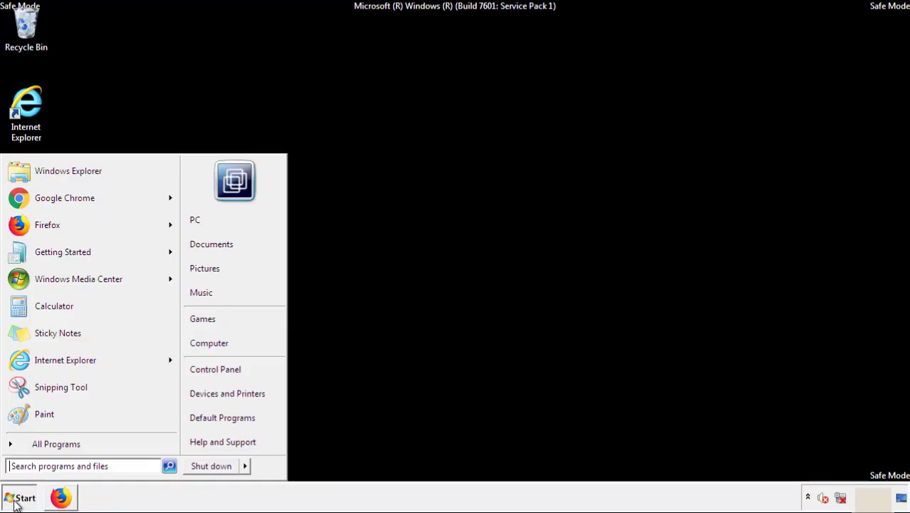